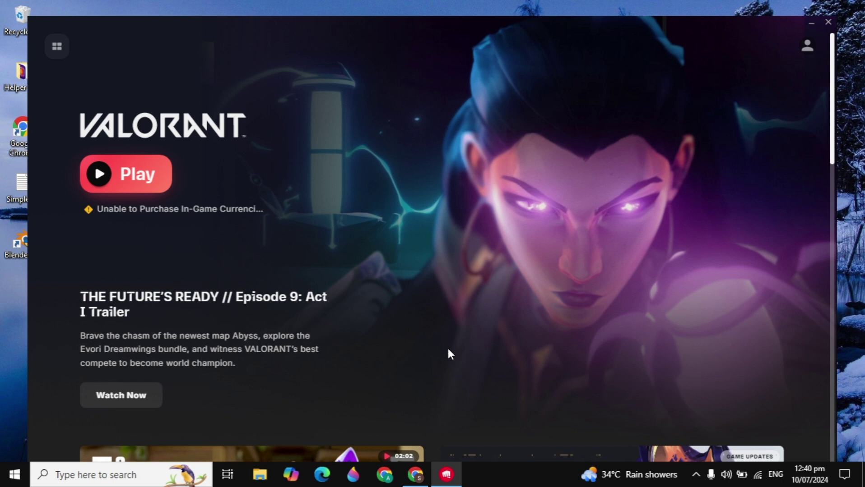
- Switch from the Valorant client to Chrome showing the Lively Wallpaper site (rocksdanister.com/lively)
left_click(415, 474)
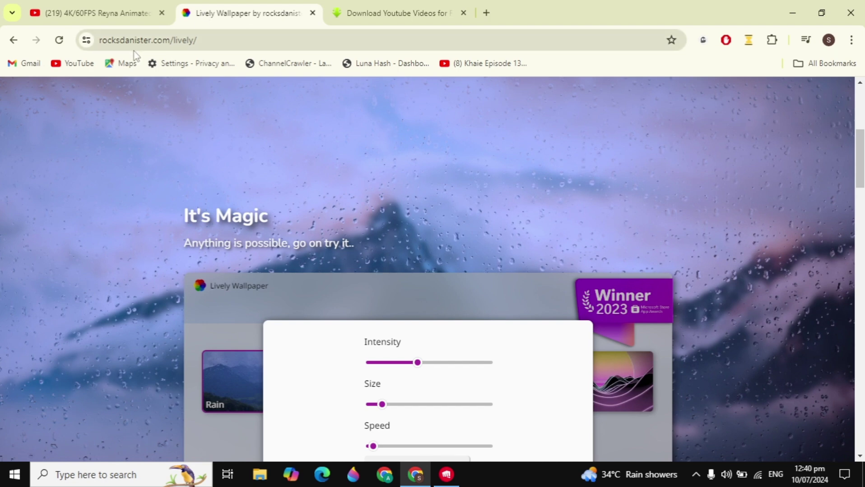
- Download the Windows 64-bit Lively installer, check its progress, then go to the YouTube wallpaper tab
scroll(356, 133, "up", 5)
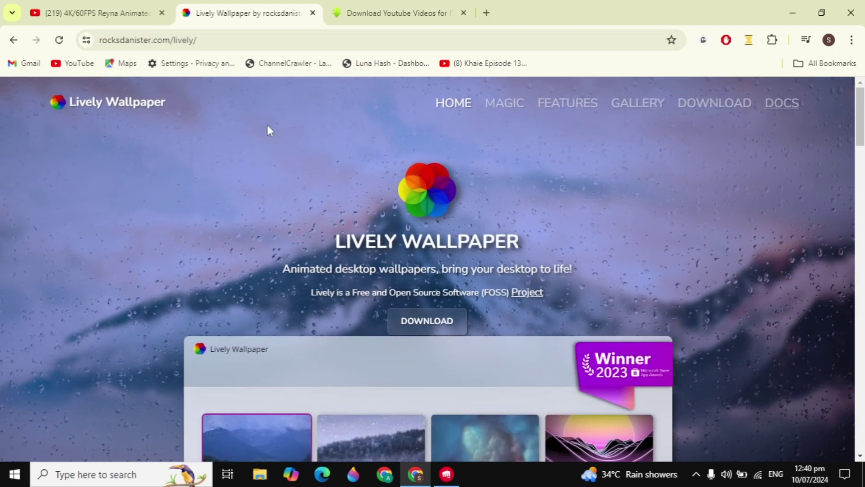
scroll(424, 321, "down", 10)
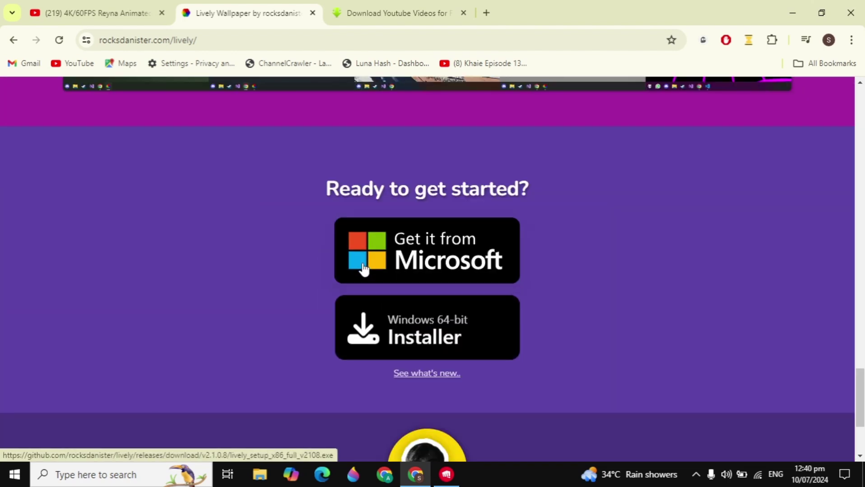
left_click(433, 334)
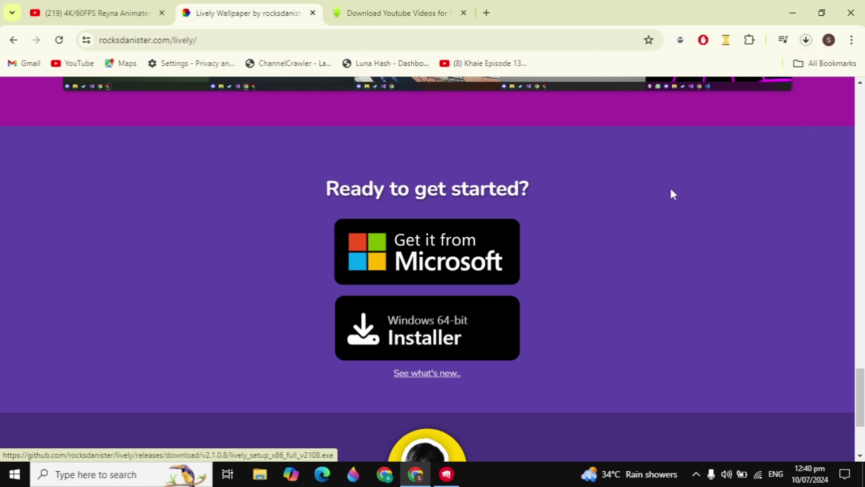
left_click(806, 43)
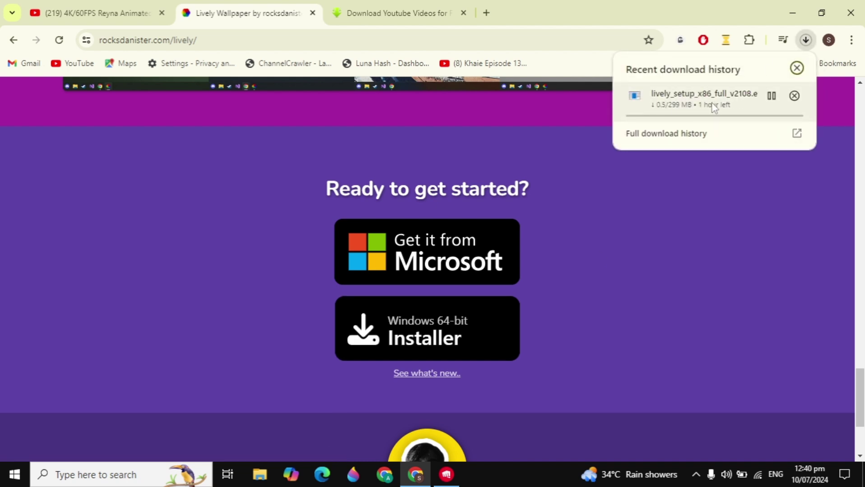
left_click(642, 201)
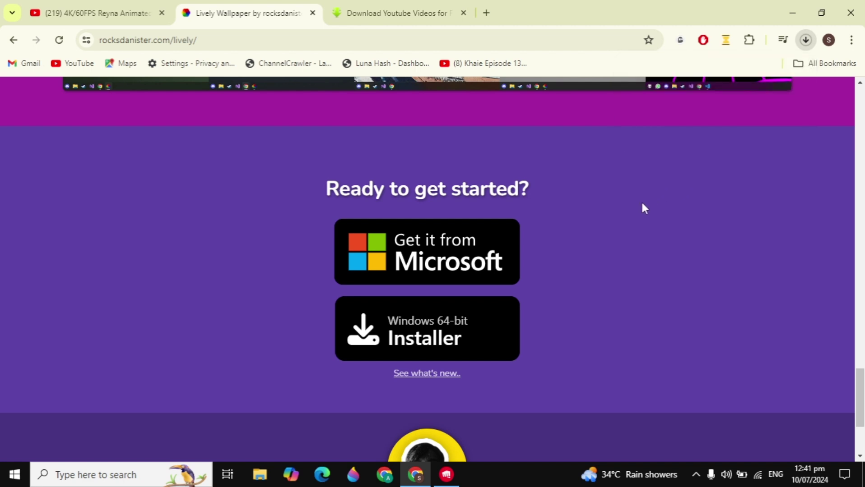
left_click(105, 7)
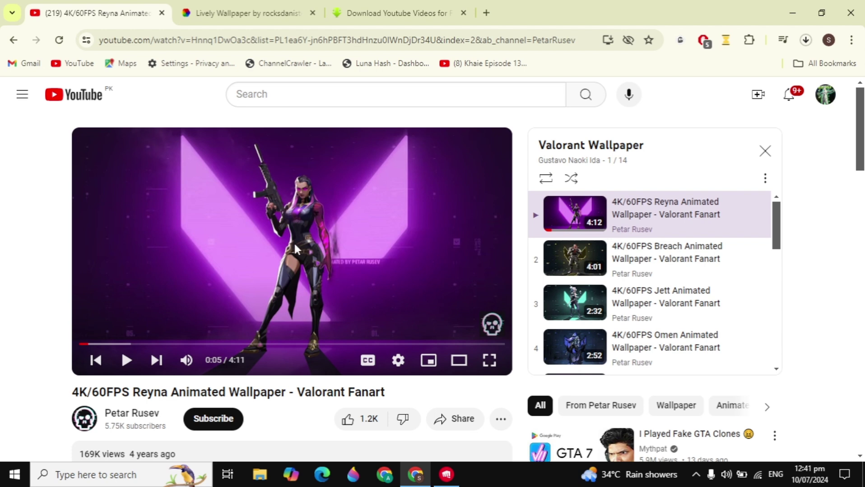
- Play the Jett Animated Wallpaper video from the playlist, then pause and mute it
left_click(573, 266)
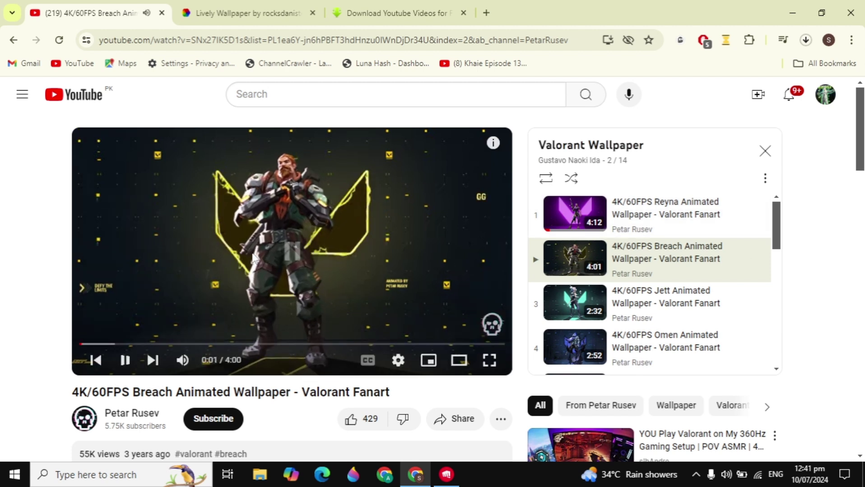
left_click(567, 305)
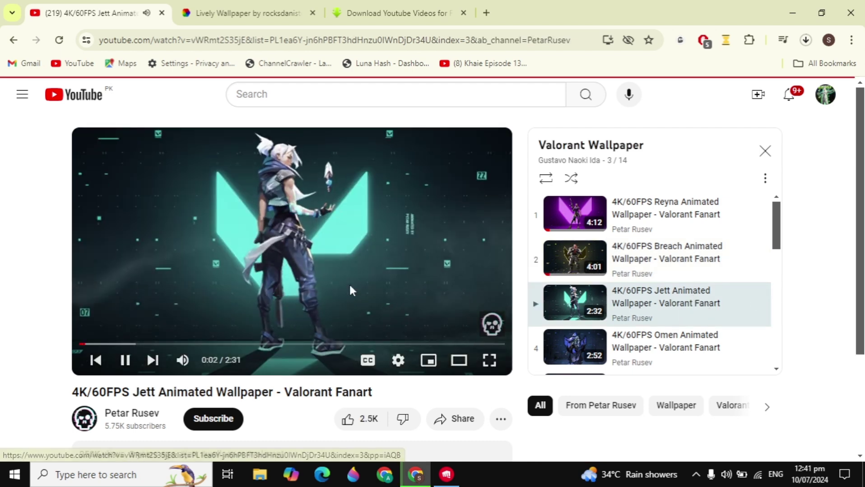
key("k")
key("m")
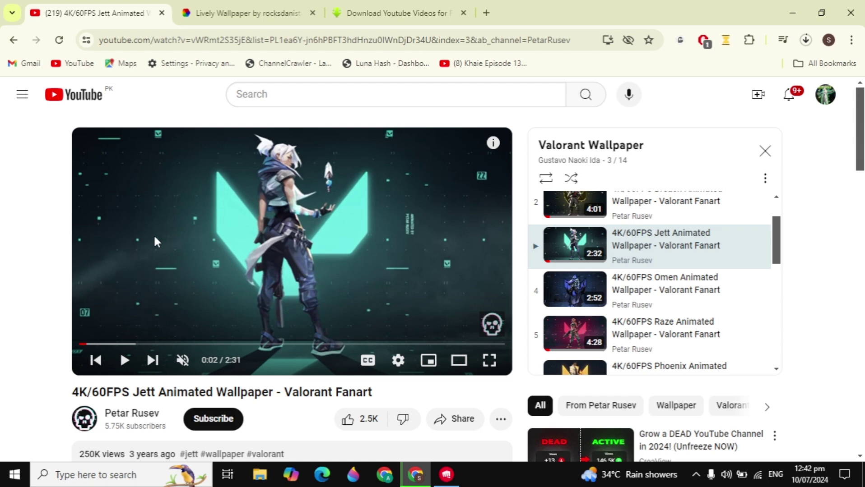
- Copy the Jett video's share link and go to the Media Mister tab
left_click(447, 419)
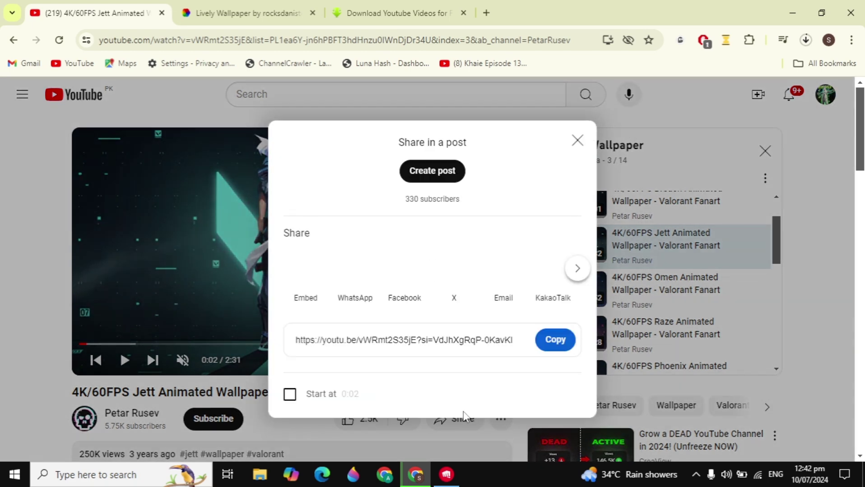
left_click(555, 340)
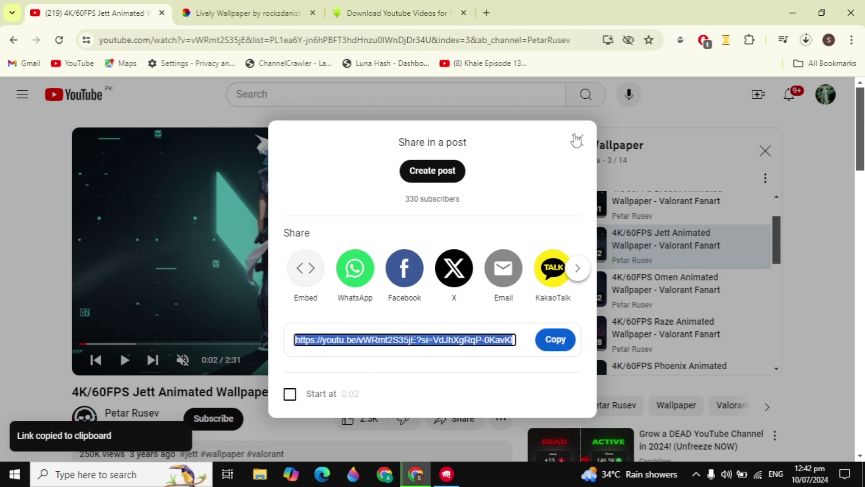
key("ctrl+3")
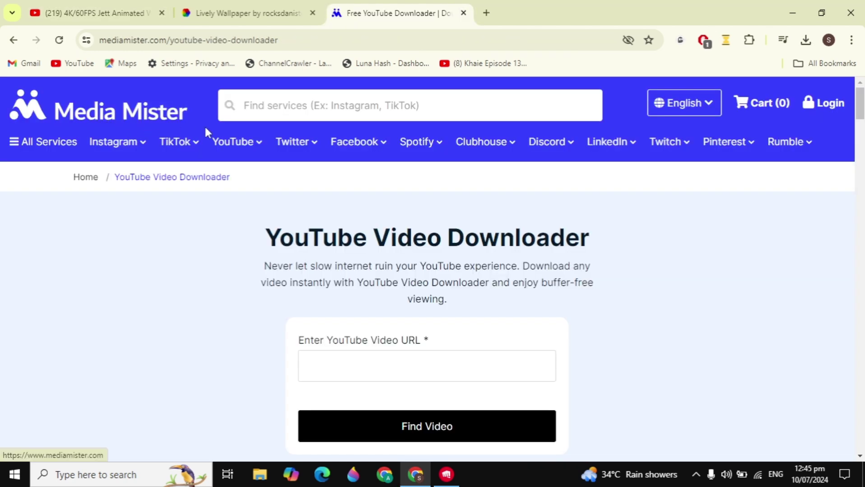
- Paste the Jett link into Media Mister, pass the reCAPTCHA, and open the 1280 × 720 version
scroll(363, 235, "down", 3)
left_click(455, 242)
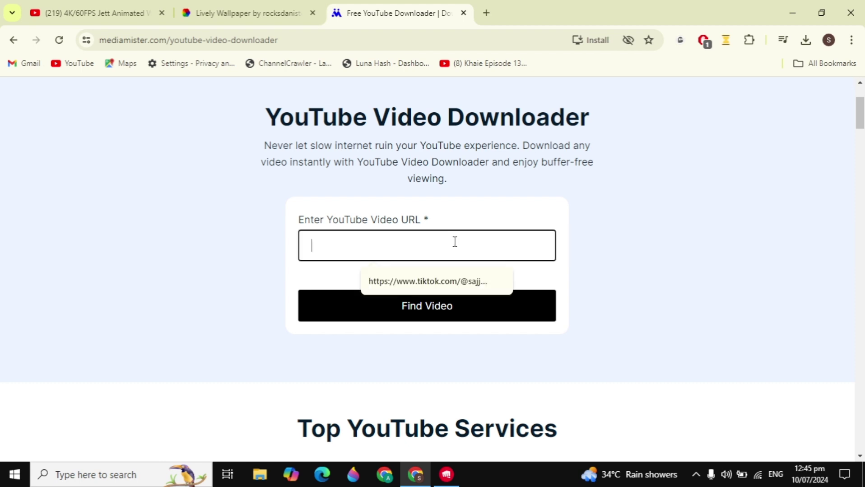
key("ctrl+v")
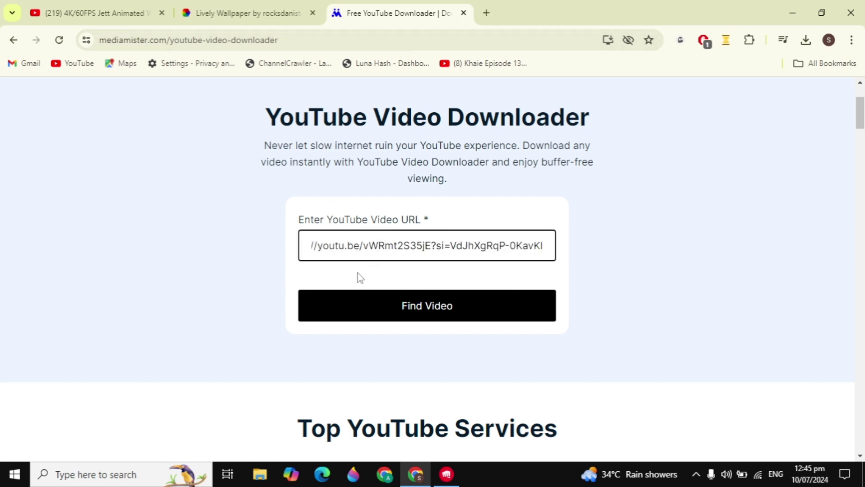
left_click(381, 308)
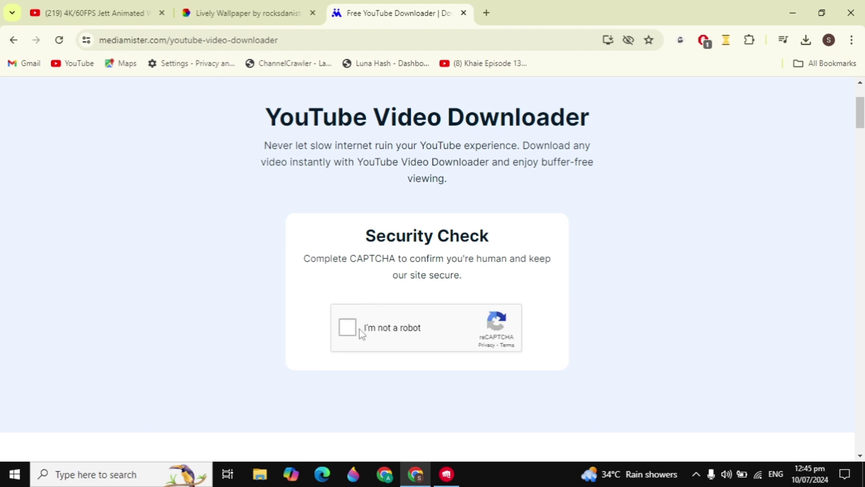
left_click(351, 332)
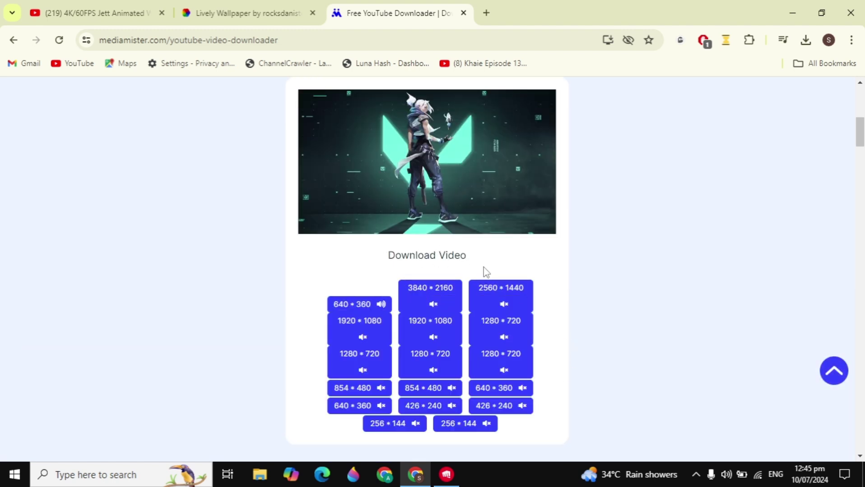
left_click(345, 357)
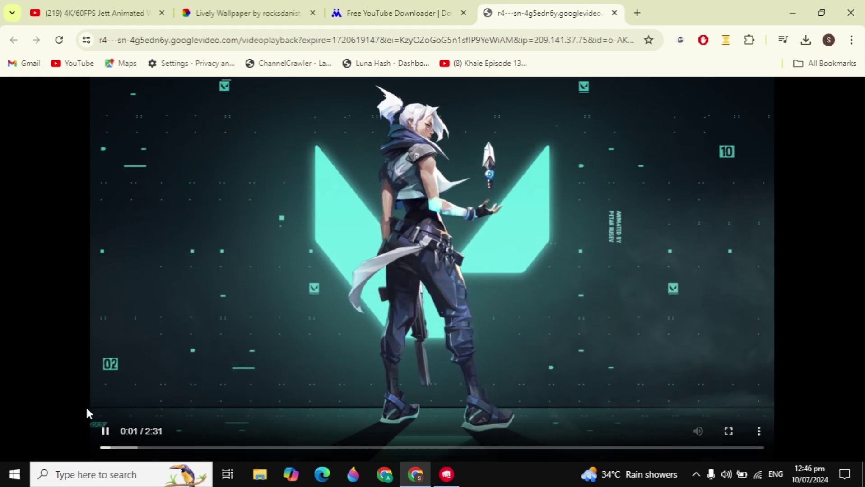
- Pause the Jett video and download it via the player's options menu
left_click(106, 433)
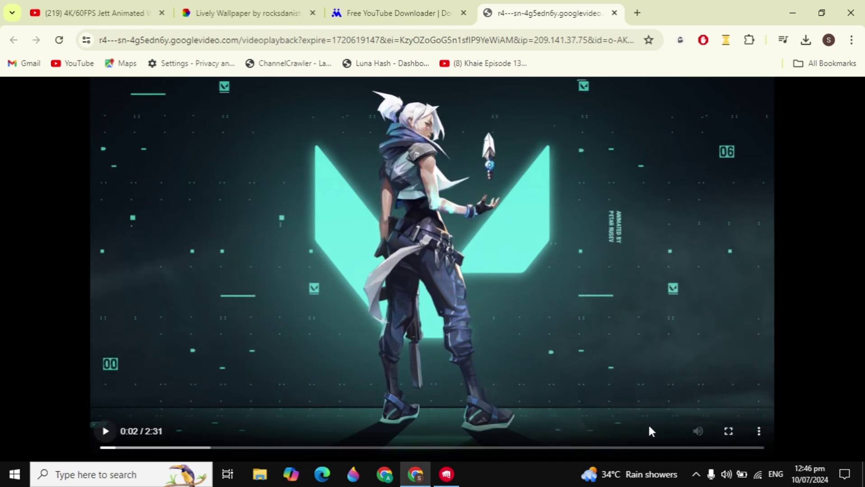
left_click(758, 434)
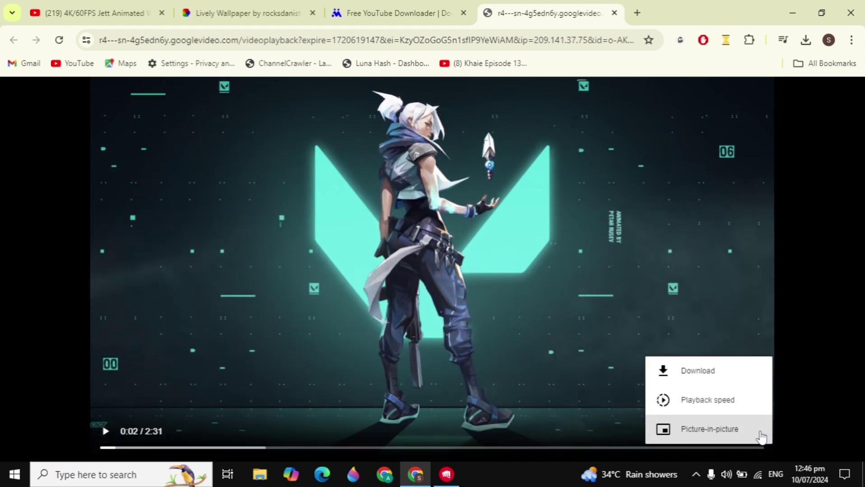
left_click(763, 370)
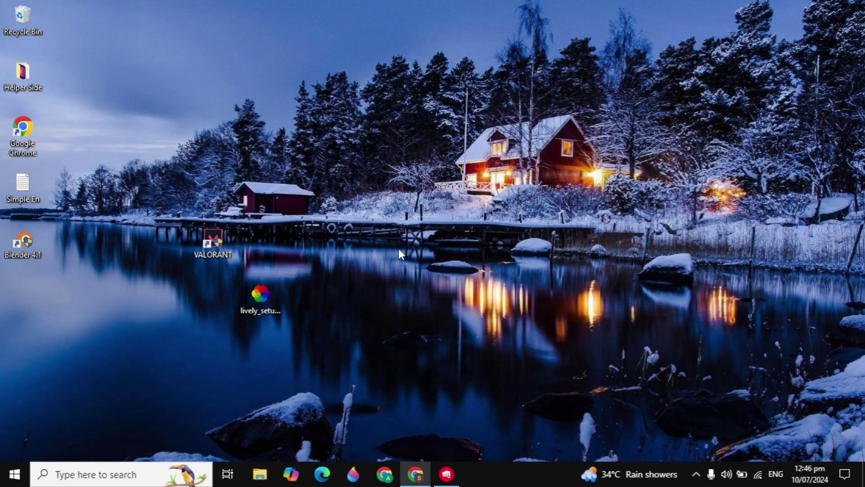
- Run the lively_setup installer from the desktop and confirm English as the setup language
left_click(253, 302)
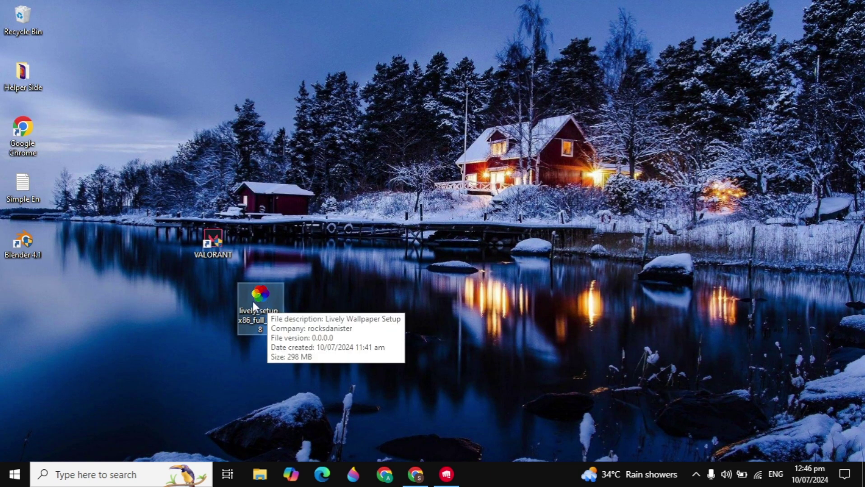
double_click(252, 301)
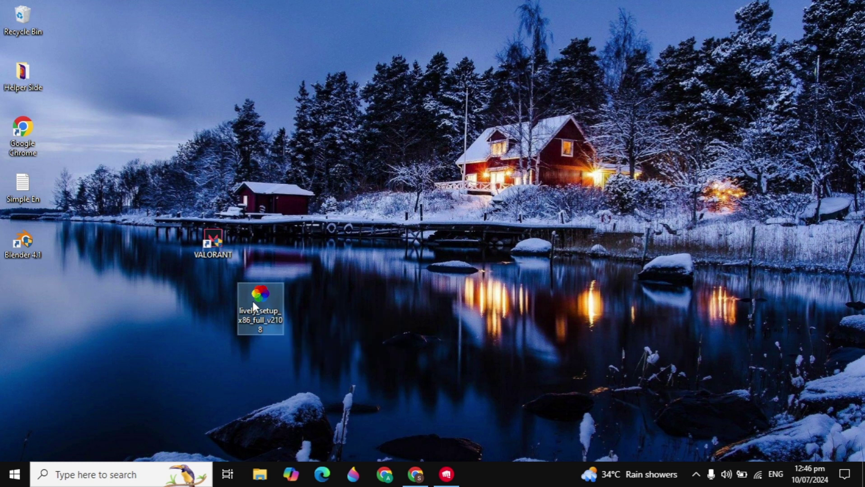
left_click(467, 270)
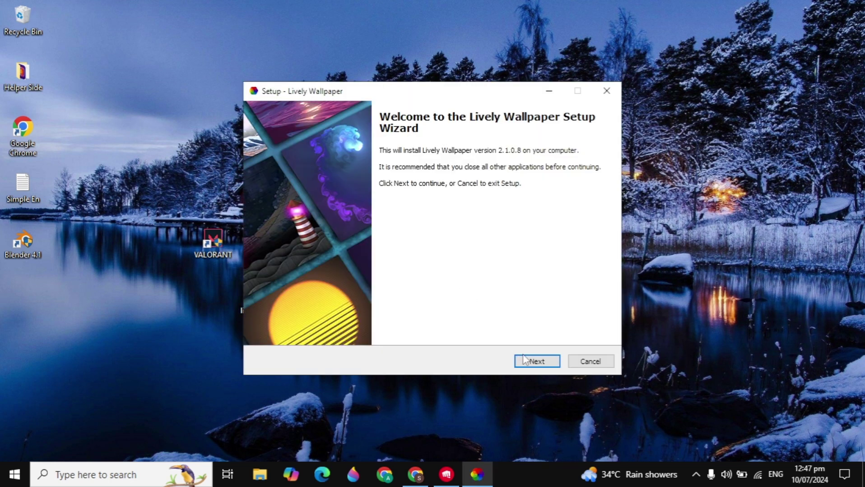
- Accept the license and set the install folder to D:\Apps and Programs\Lively Wallpaper
left_click(549, 368)
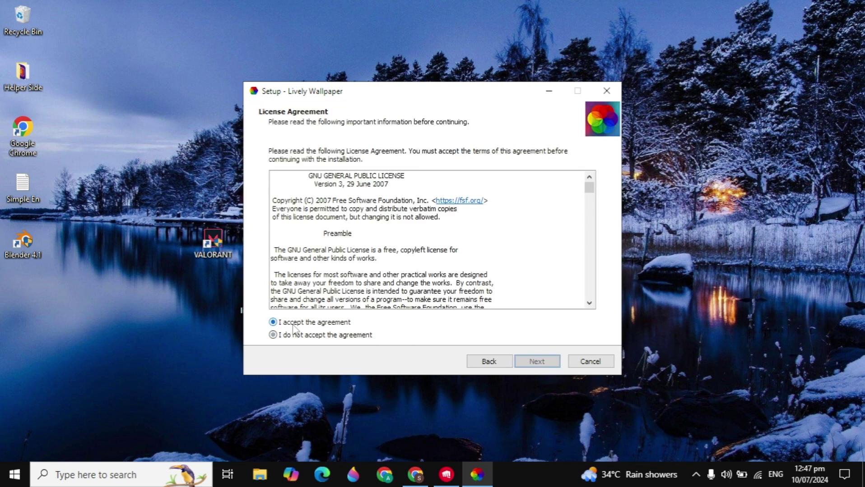
left_click(538, 363)
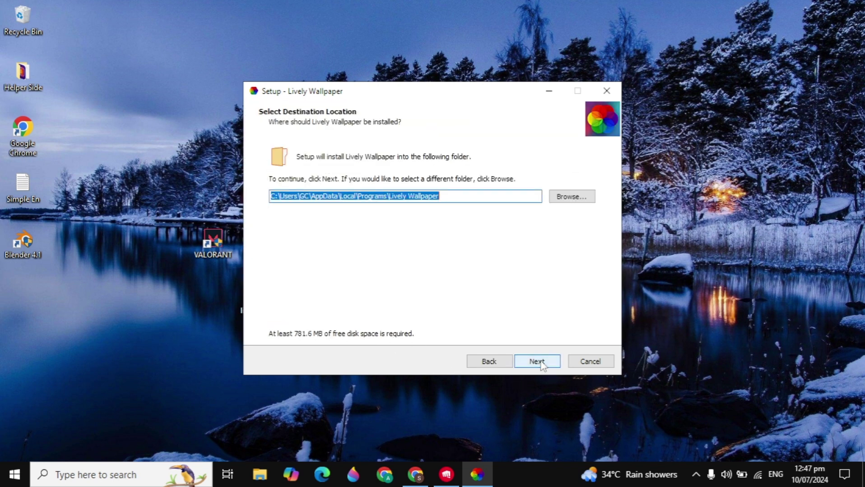
left_click(564, 199)
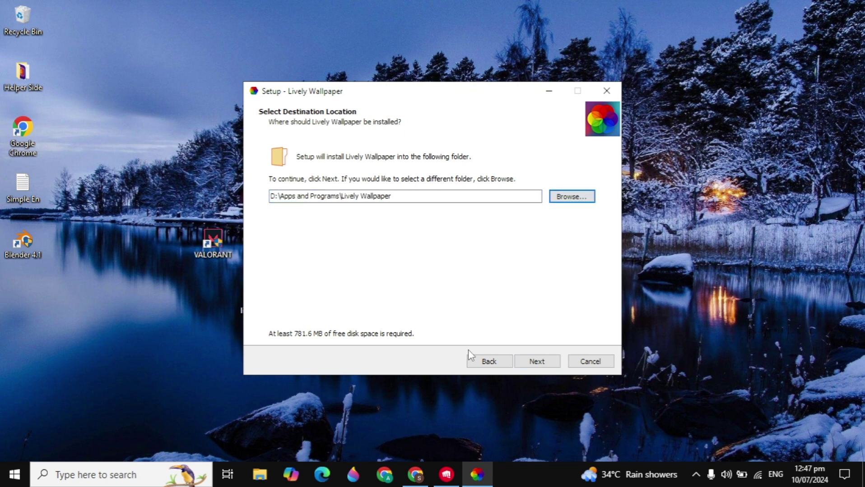
left_click(538, 362)
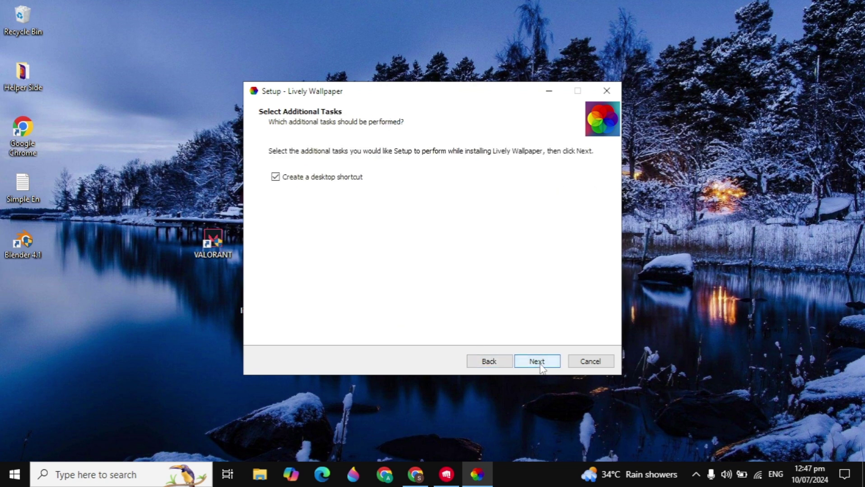
- Keep the desktop shortcut, install, and finish with Launch Lively Wallpaper ticked
left_click(538, 362)
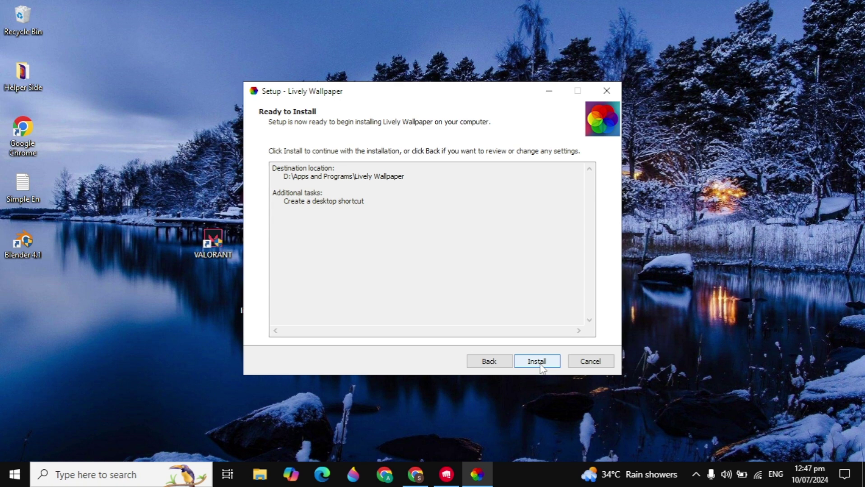
left_click(540, 365)
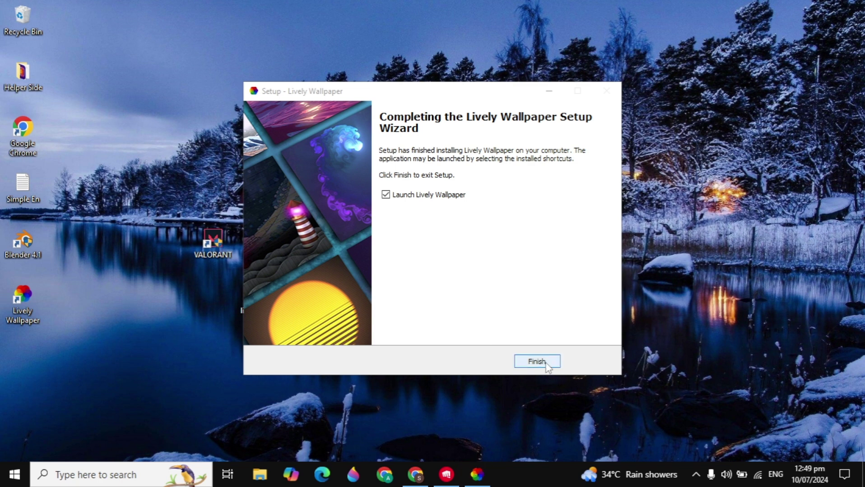
left_click(537, 362)
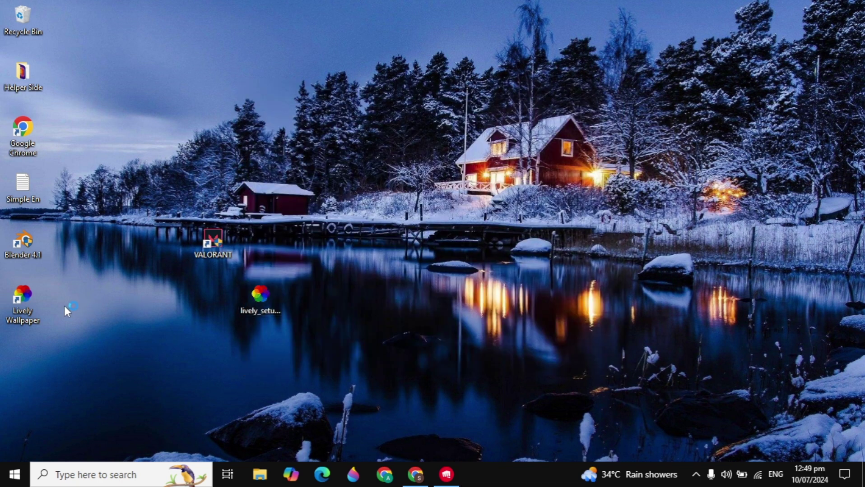
- Open Lively Wallpaper from its desktop shortcut and browse its built-in Library wallpapers
double_click(31, 307)
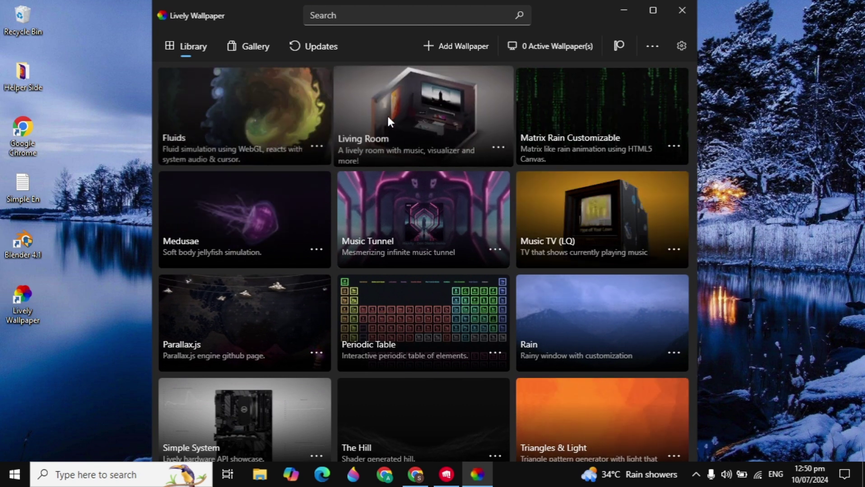
scroll(553, 243, "down", 1)
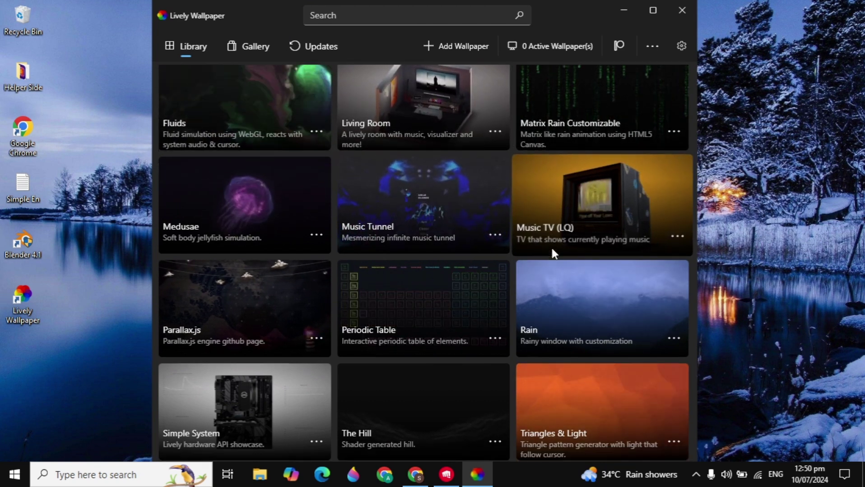
scroll(550, 246, "up", 1)
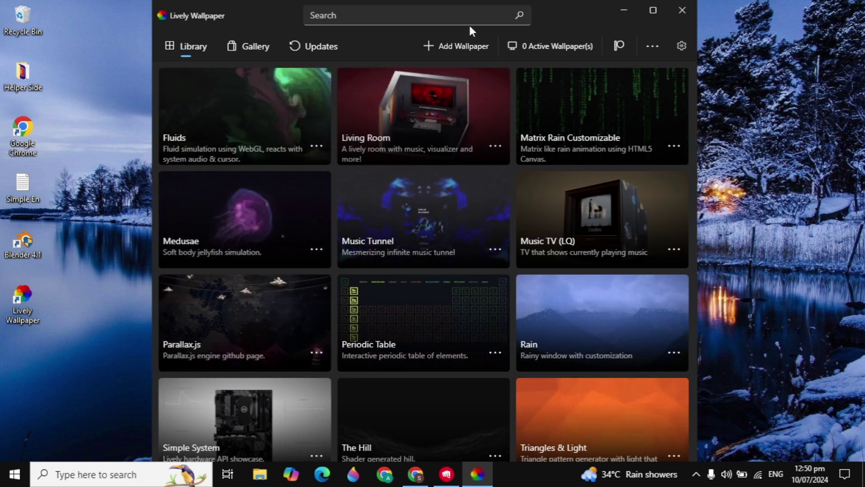
- Choose Add Wallpaper in Lively, then return to Chrome with the Jett video
left_click(468, 42)
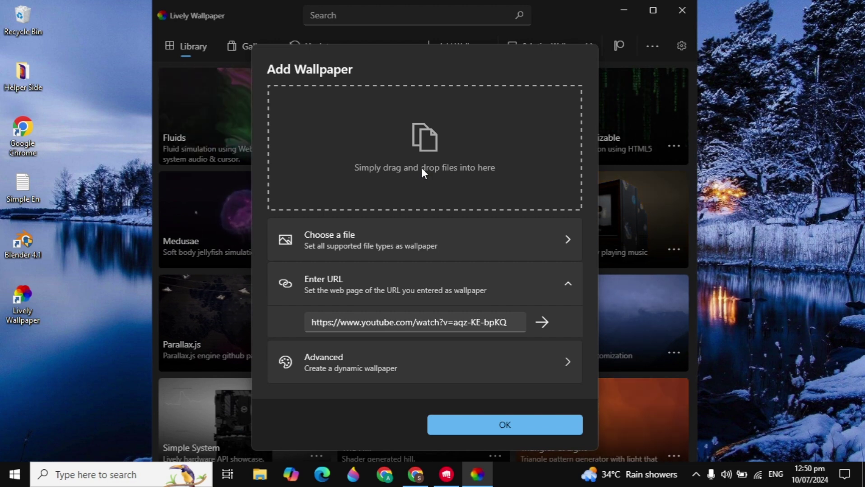
left_click(416, 475)
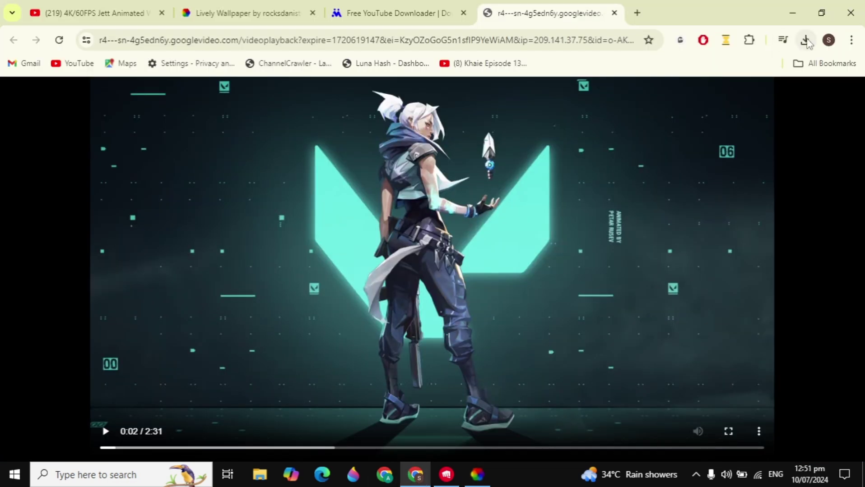
- Drag videoplayback.webm from Chrome's downloads onto Lively Wallpaper to import it
left_click(806, 41)
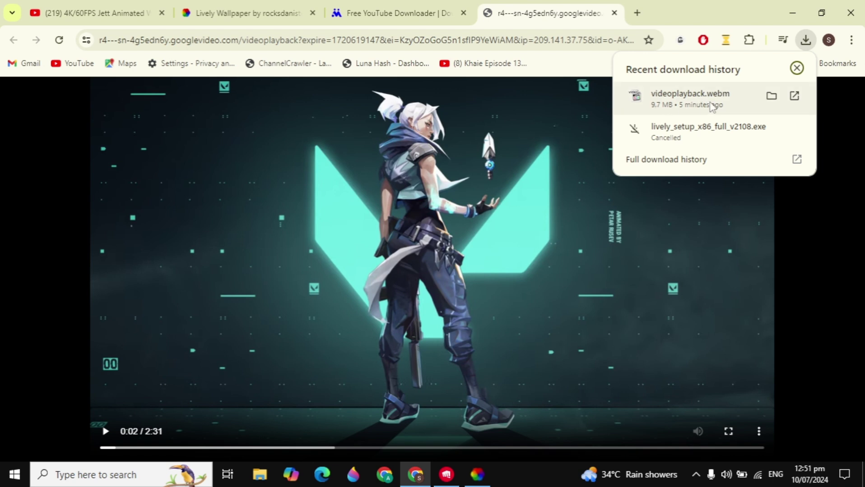
left_click_drag(711, 107, 484, 163)
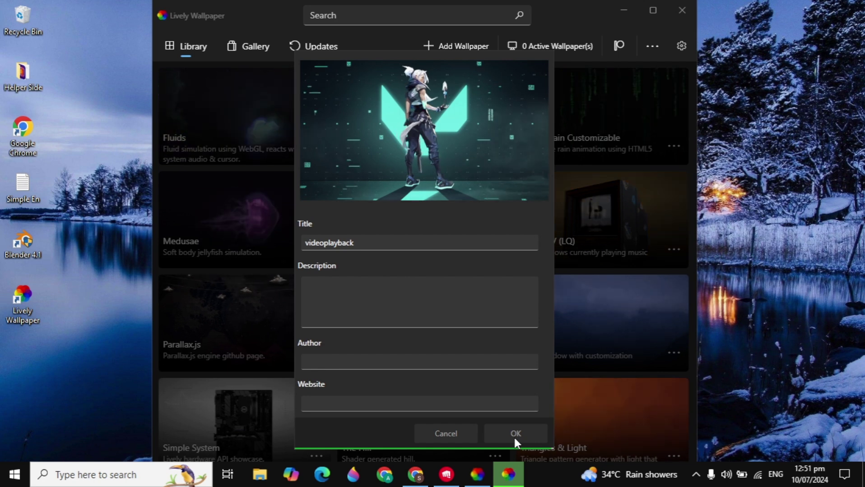
- Confirm the wallpaper details so the Jett videoplayback video becomes the live desktop background
left_click(515, 434)
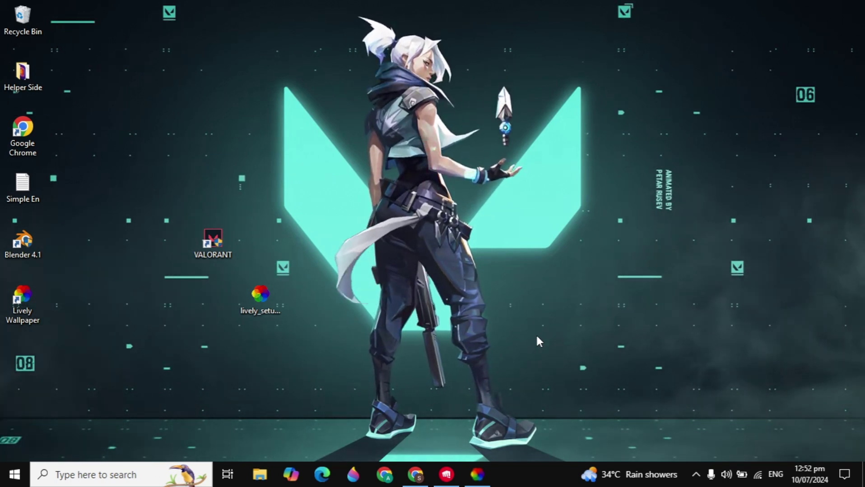
- Bring the Lively Wallpaper library back up from the taskbar, showing 1 active wallpaper
right_click(497, 313)
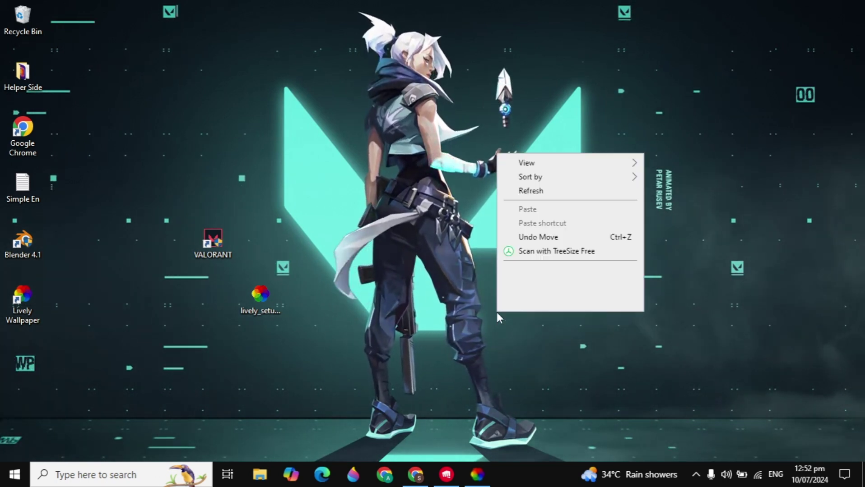
left_click(469, 483)
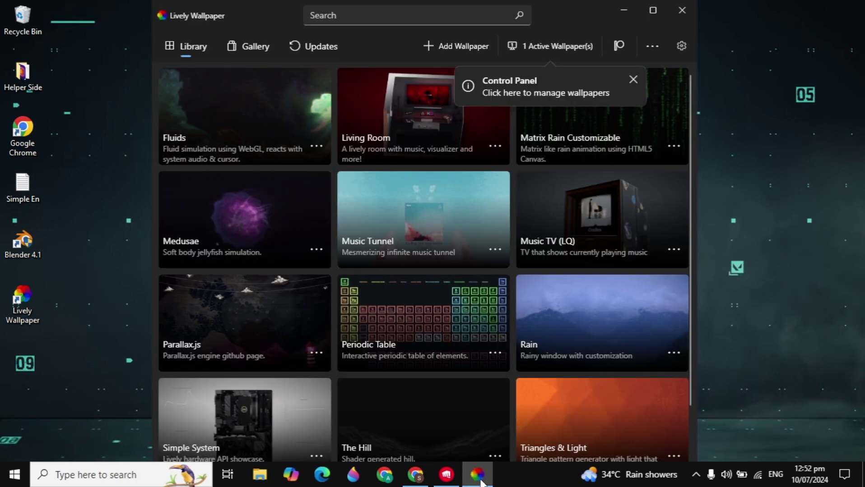